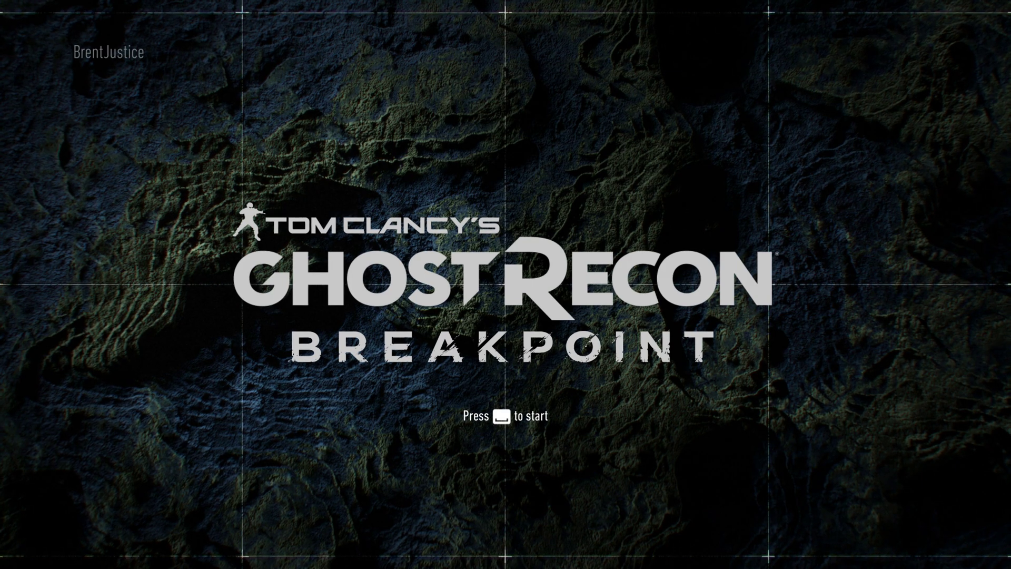
- Start the game from the title screen and go to the Options page
key(space)
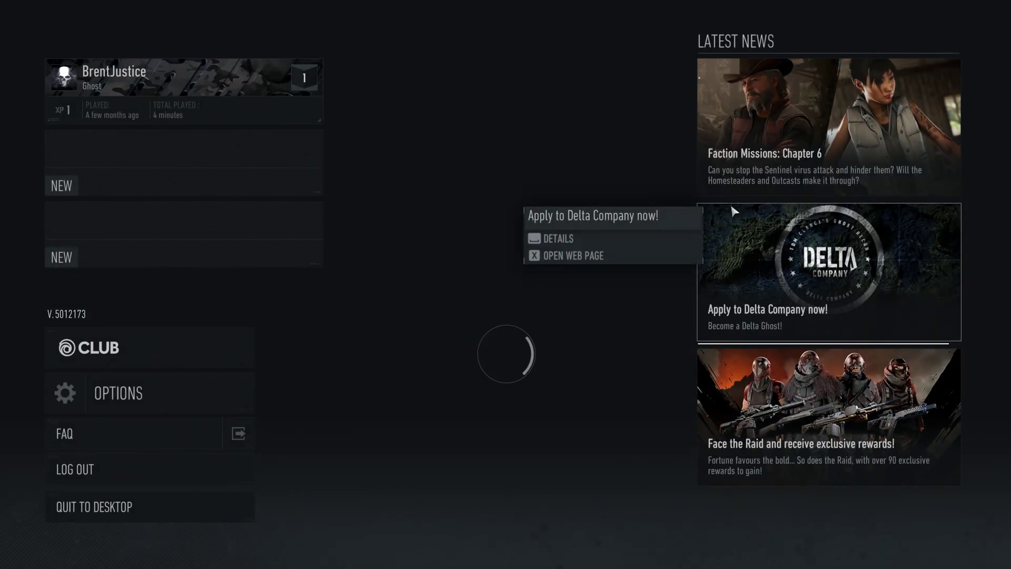
click(135, 407)
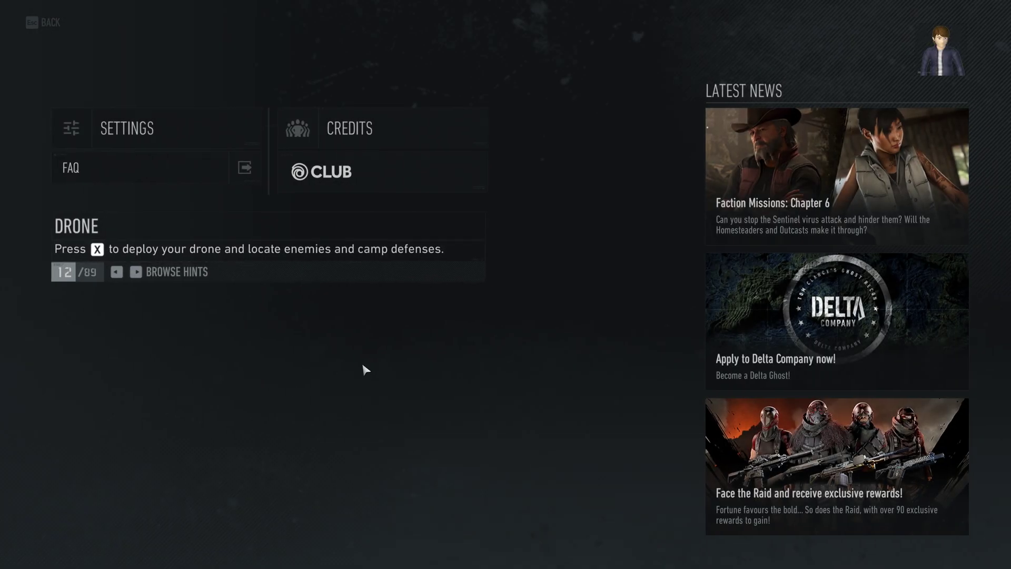
- Open Settings on the Video tab to review Fullscreen 3840x2160, 60 Hz, Vsync off
click(190, 138)
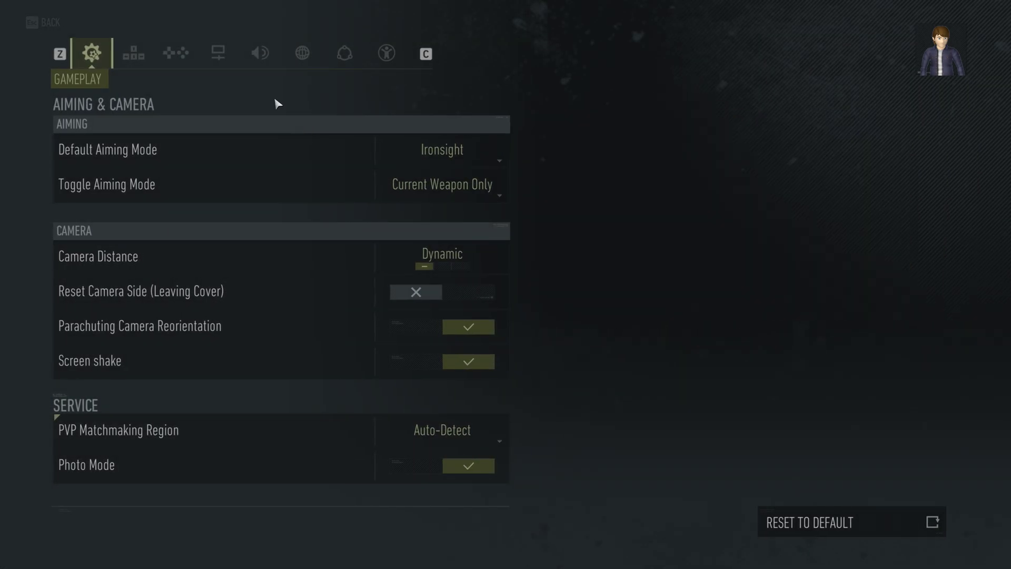
click(225, 61)
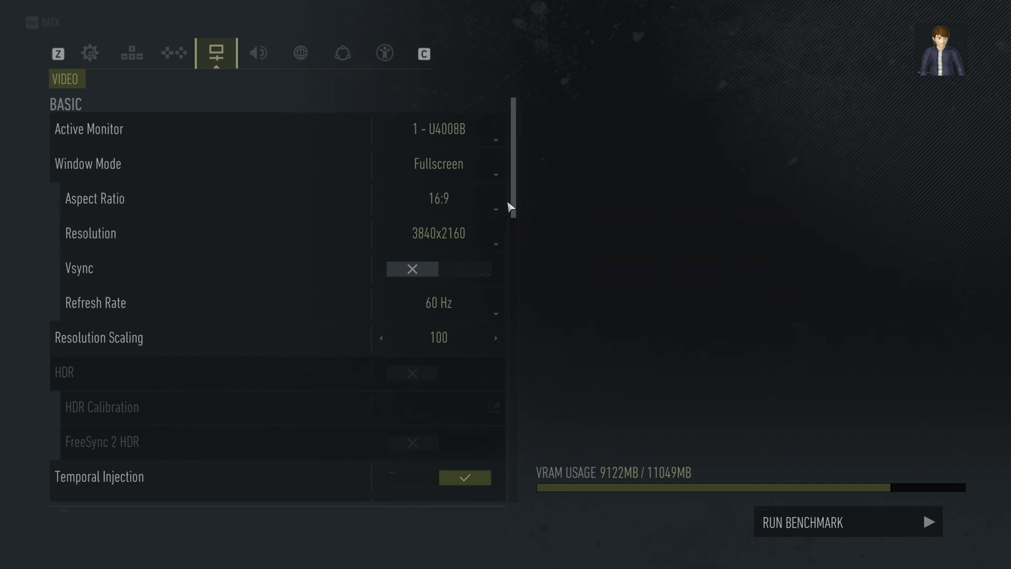
scroll(508, 203, down, 10)
drag(514, 316, 511, 166)
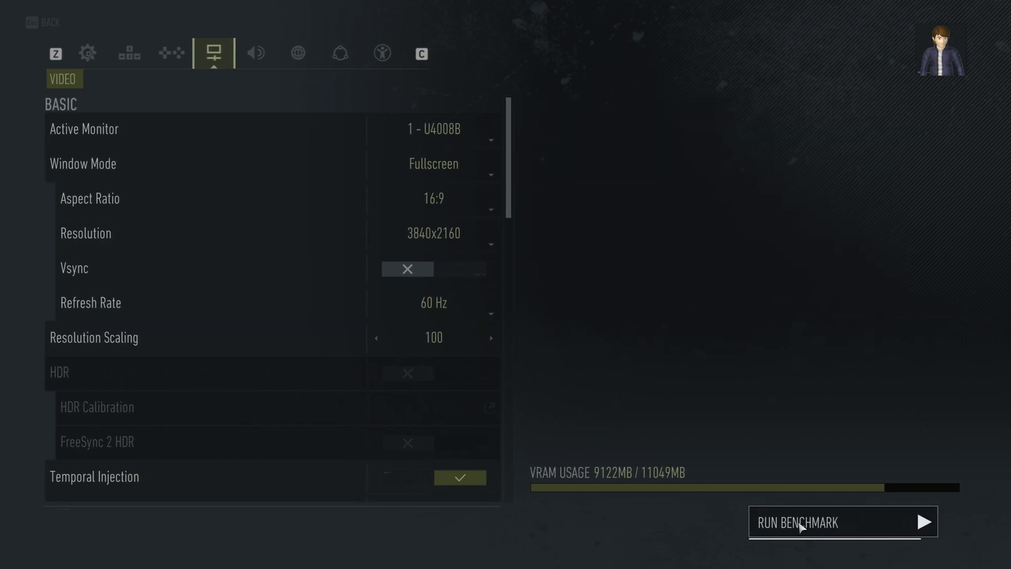
- Run the benchmark and return to the Benchmark Vulkan settings over the live scene
click(864, 527)
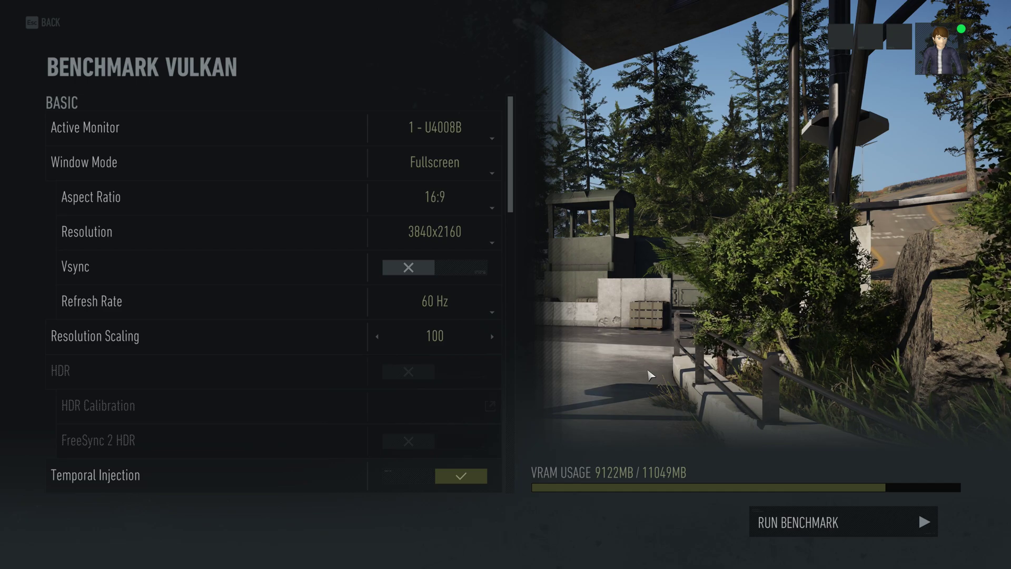
scroll(516, 135, down, 1)
scroll(515, 134, up, 1)
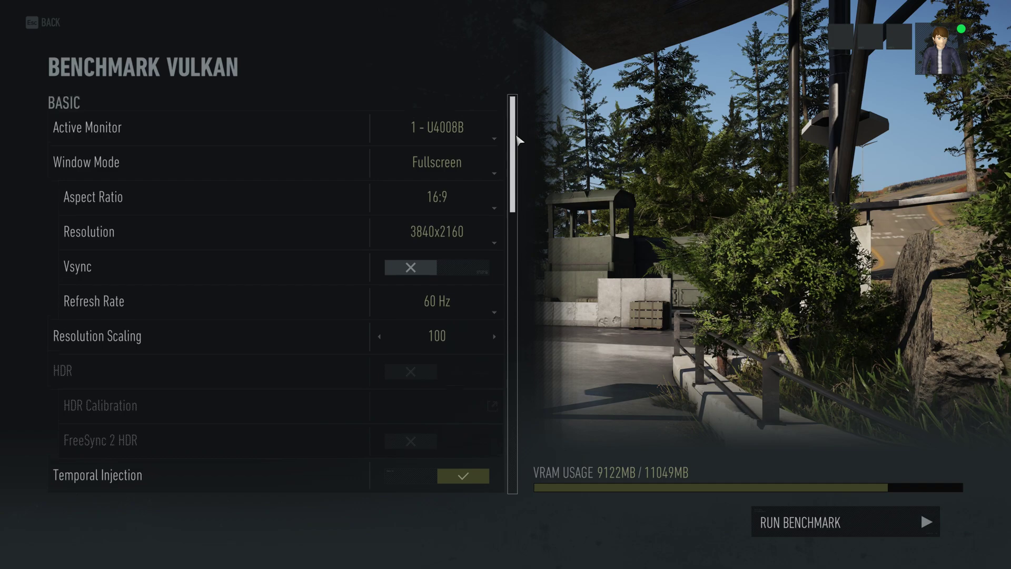
scroll(519, 162, down, 1)
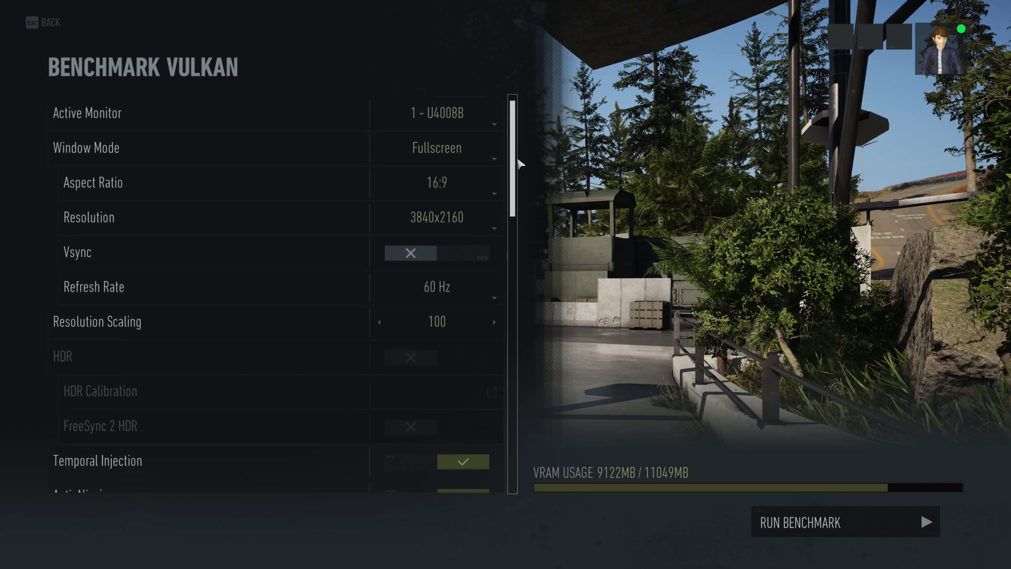
scroll(515, 179, down, 4)
scroll(474, 169, up, 2)
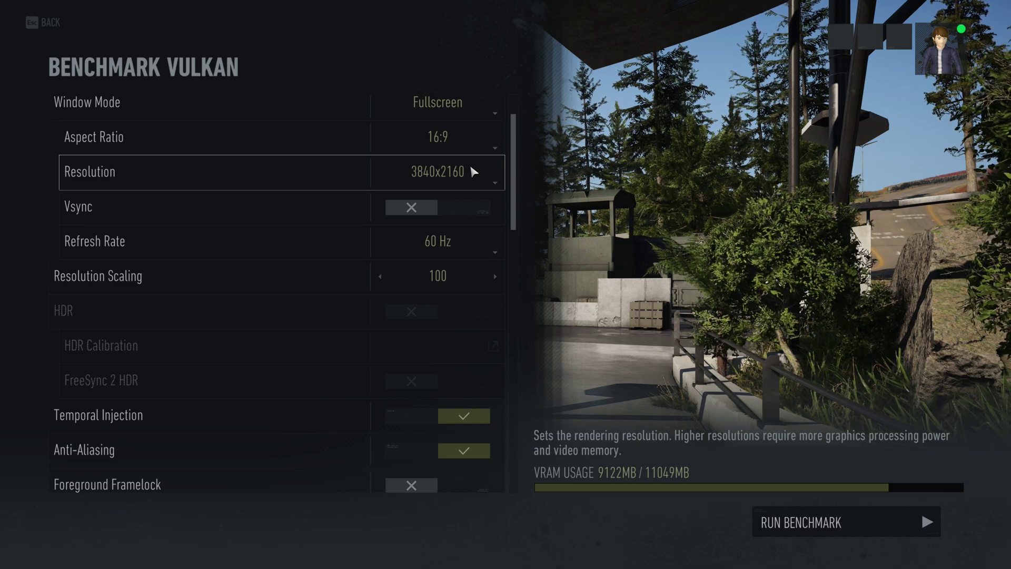
drag(514, 170, 513, 358)
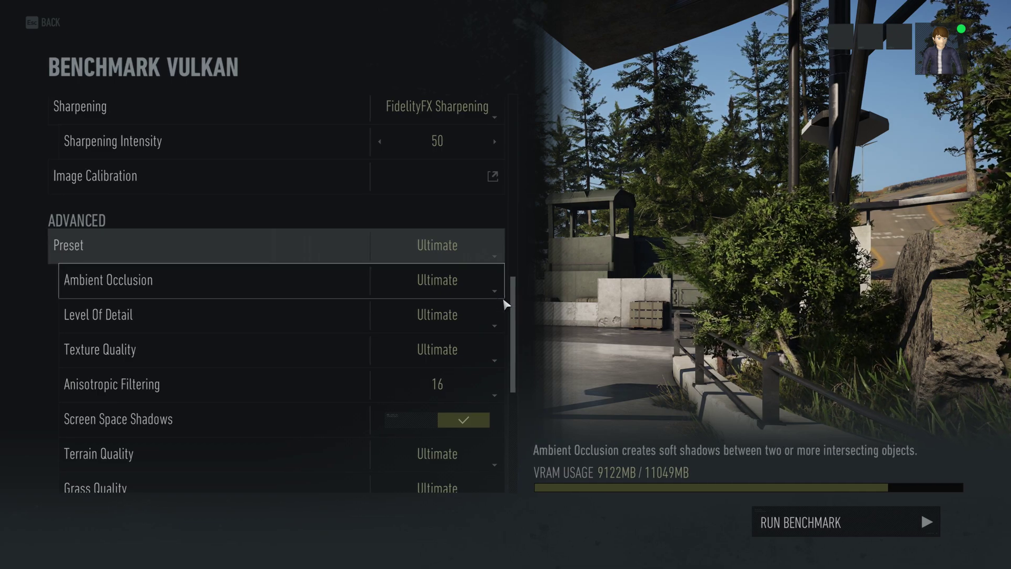
drag(518, 338, 516, 169)
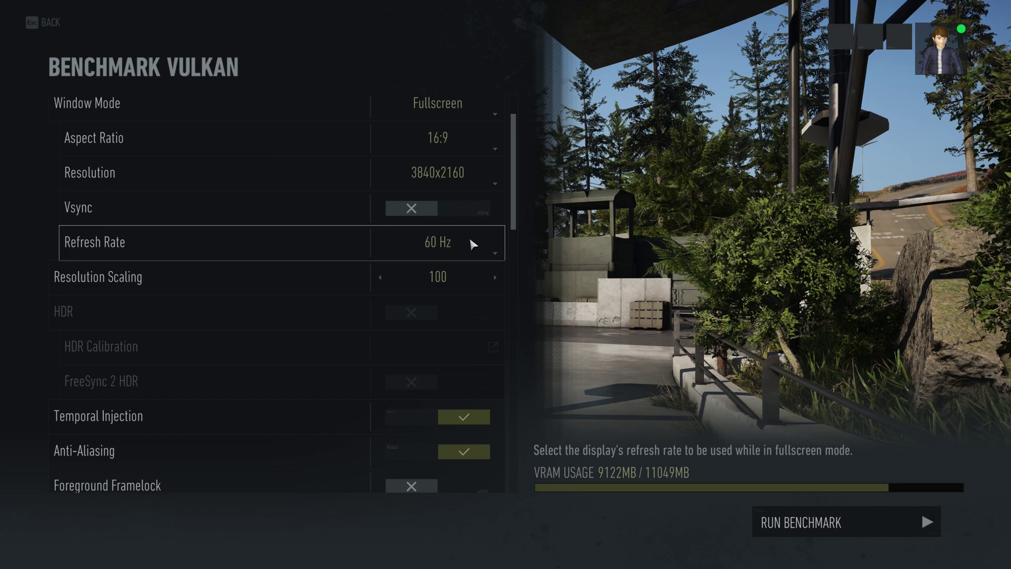
scroll(517, 227, down, 5)
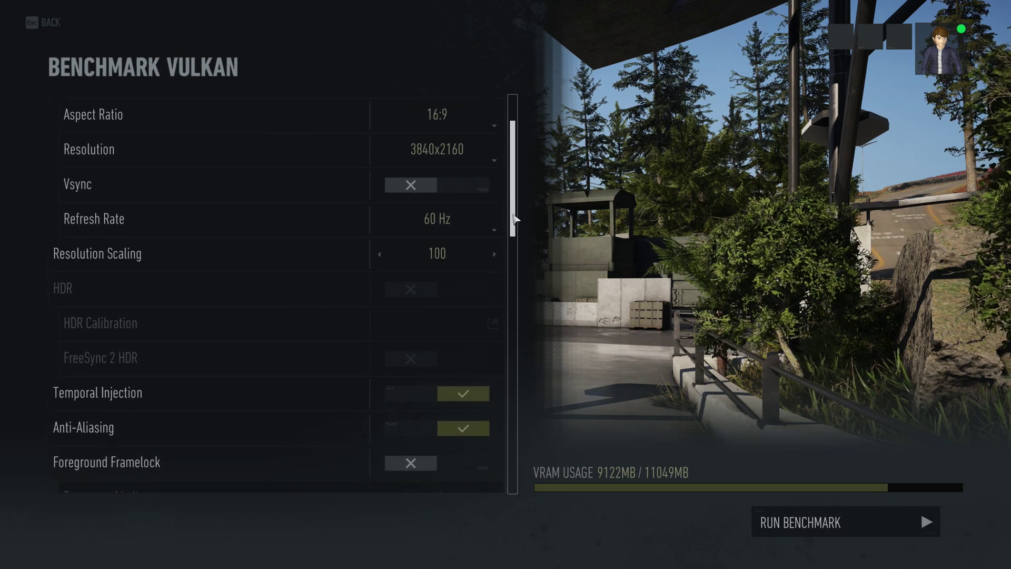
drag(517, 227, 518, 188)
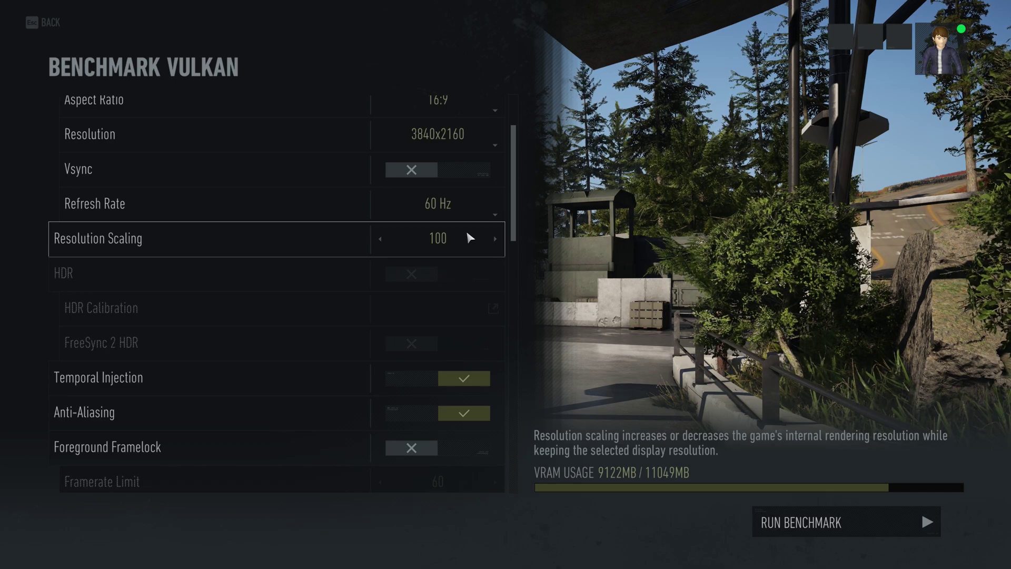
scroll(514, 221, down, 3)
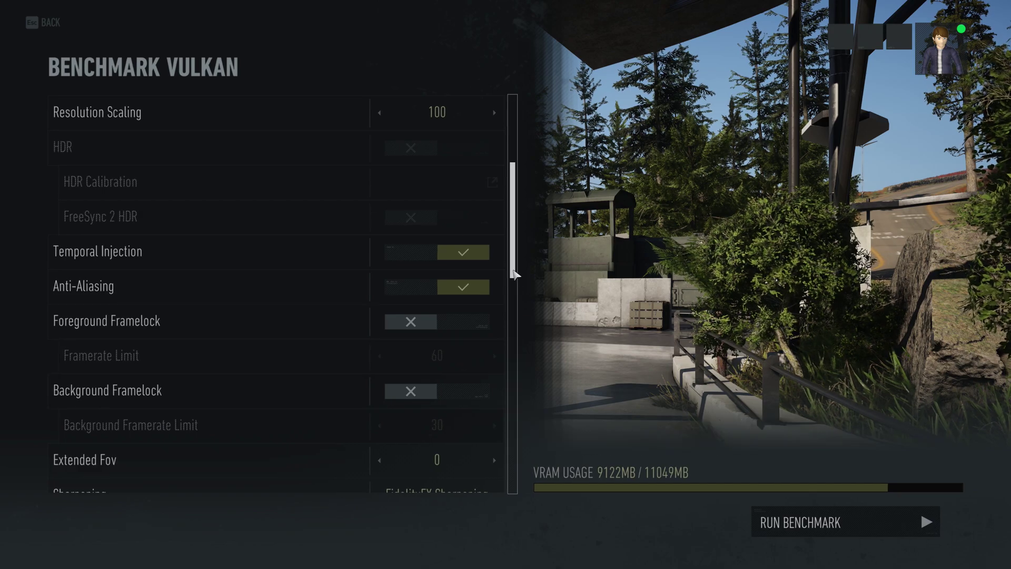
scroll(515, 274, down, 5)
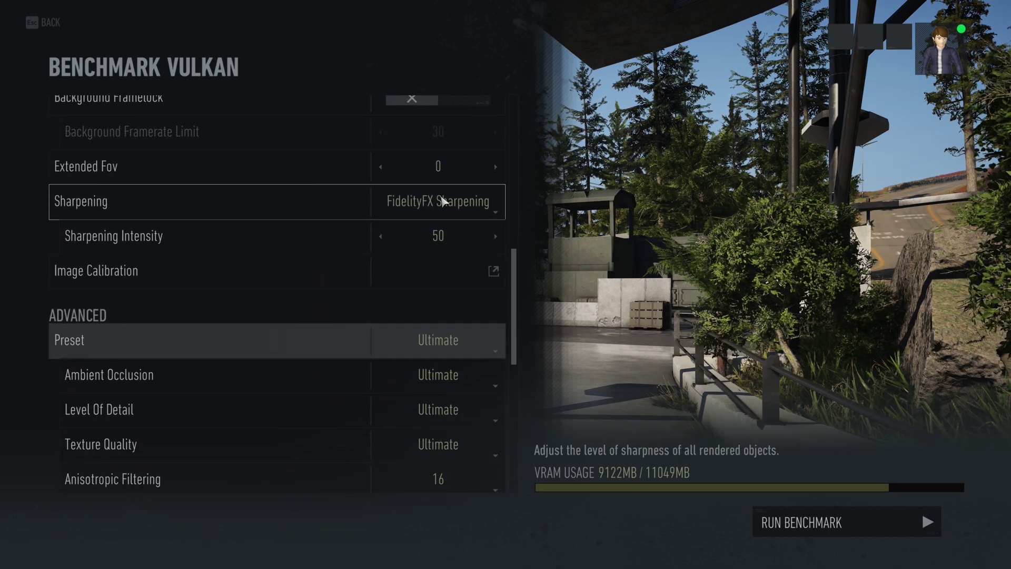
click(472, 214)
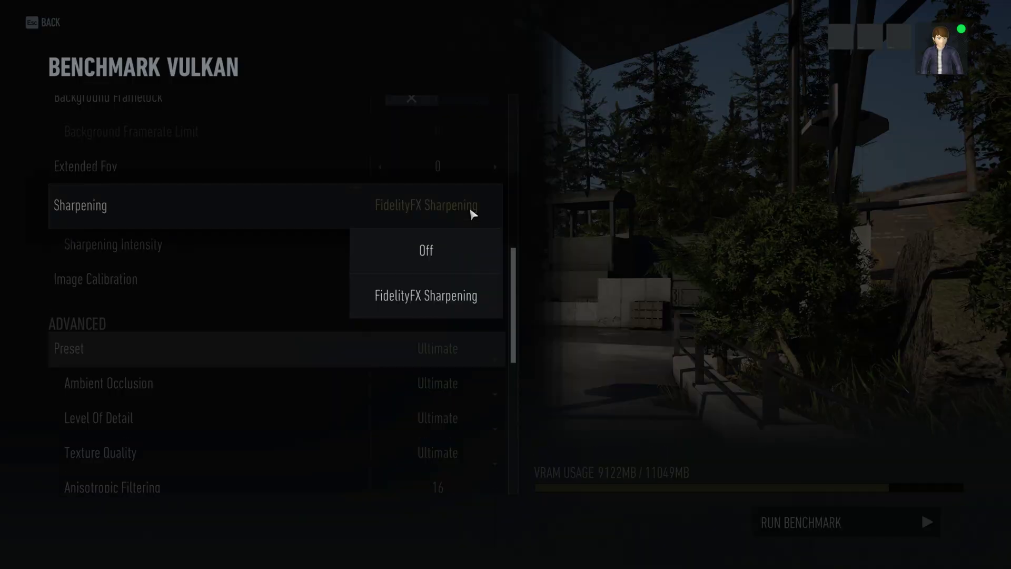
click(445, 298)
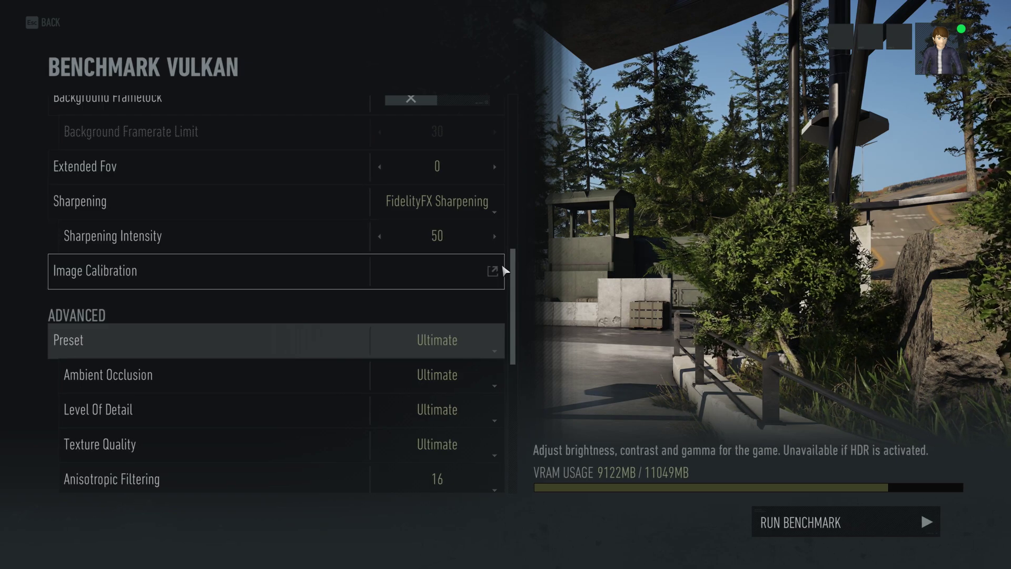
scroll(507, 287, down, 1)
scroll(513, 308, up, 2)
scroll(521, 329, down, 2)
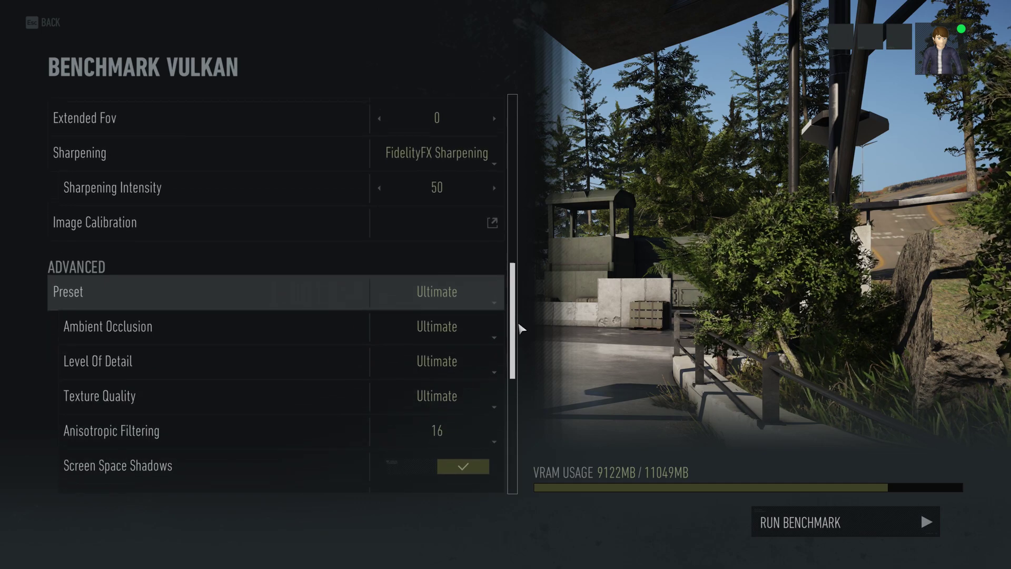
scroll(519, 329, down, 4)
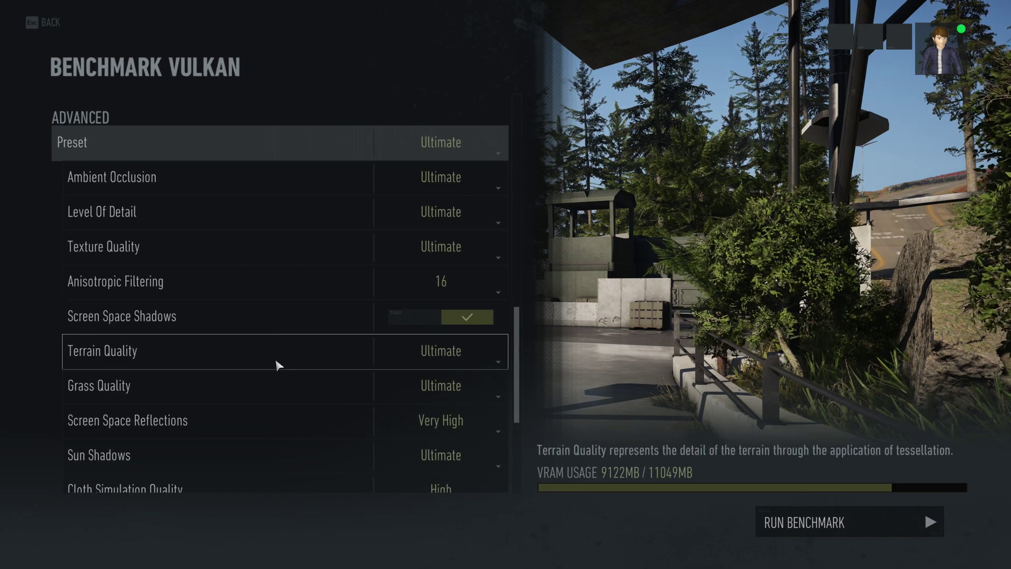
drag(507, 388, 515, 451)
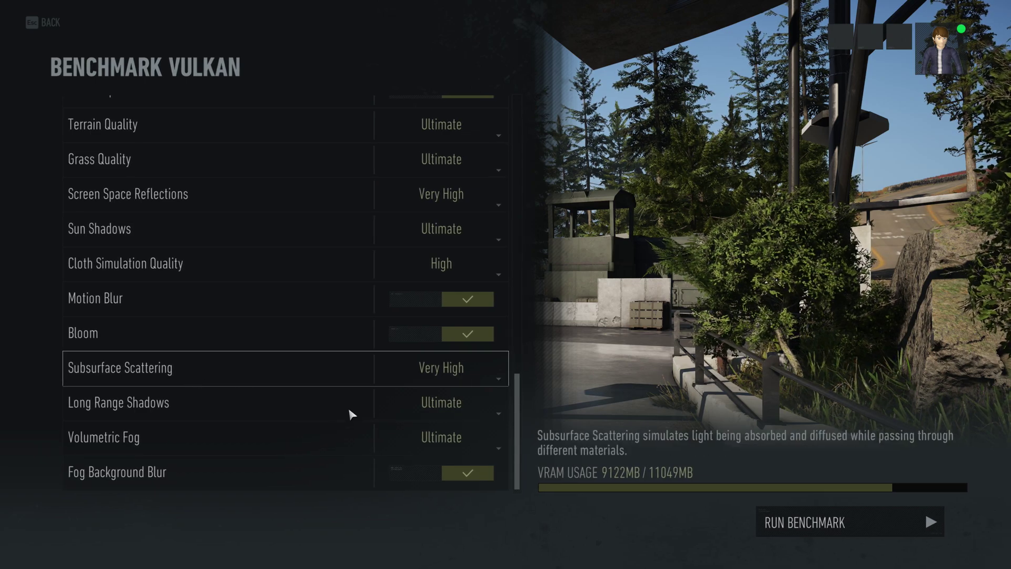
click(494, 444)
scroll(511, 368, down, 1)
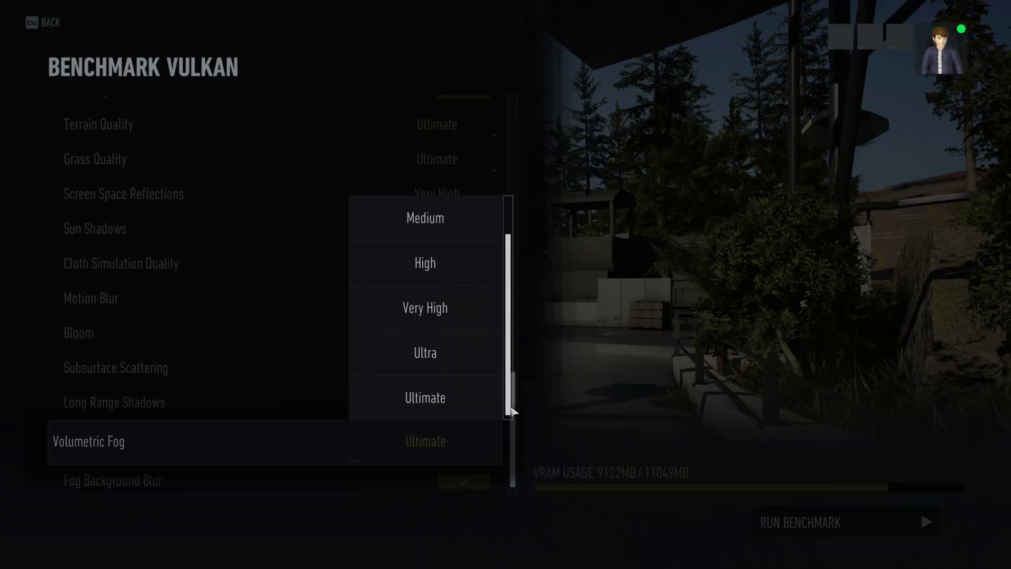
click(456, 399)
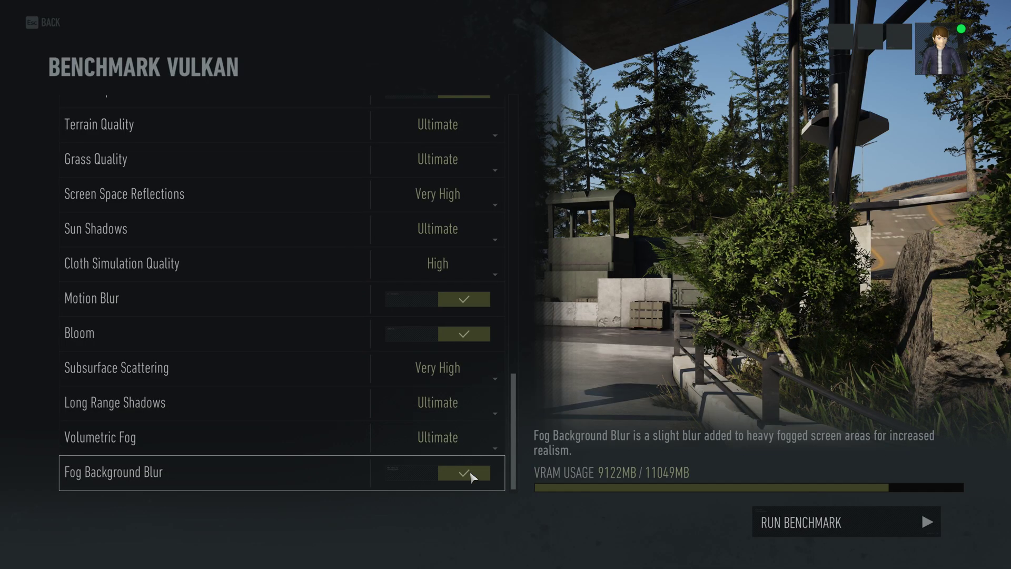
click(463, 376)
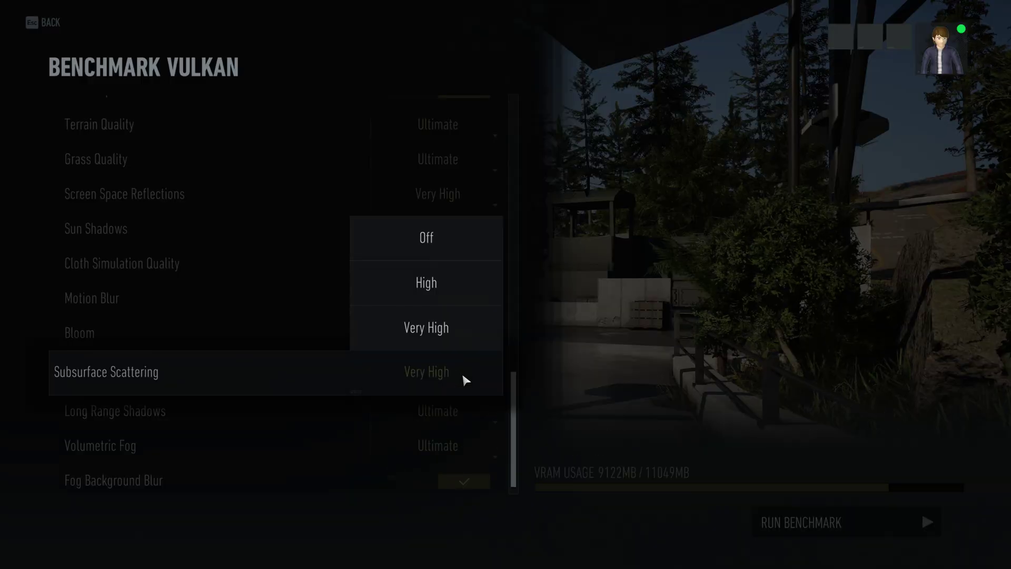
click(445, 349)
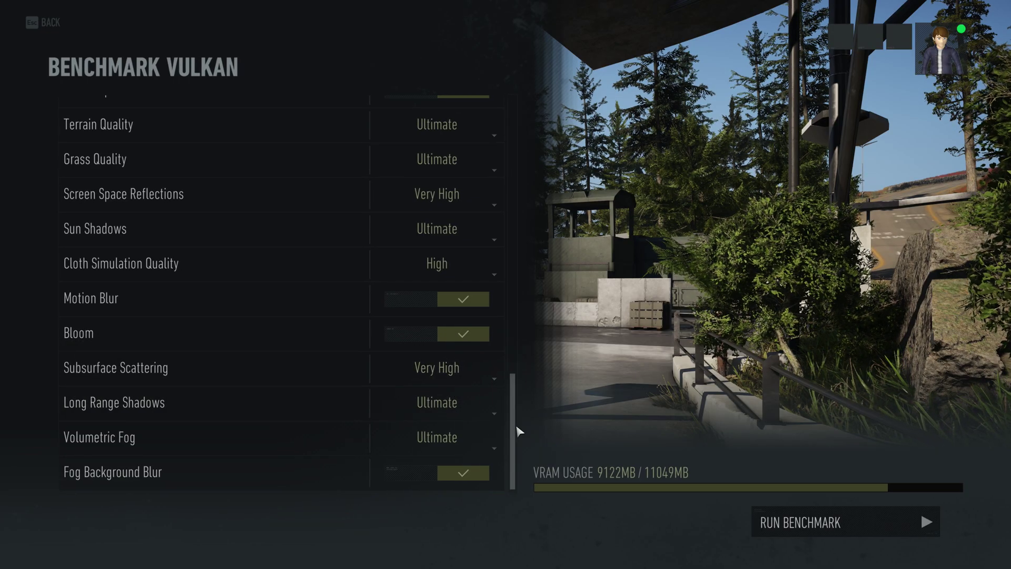
scroll(514, 427, up, 5)
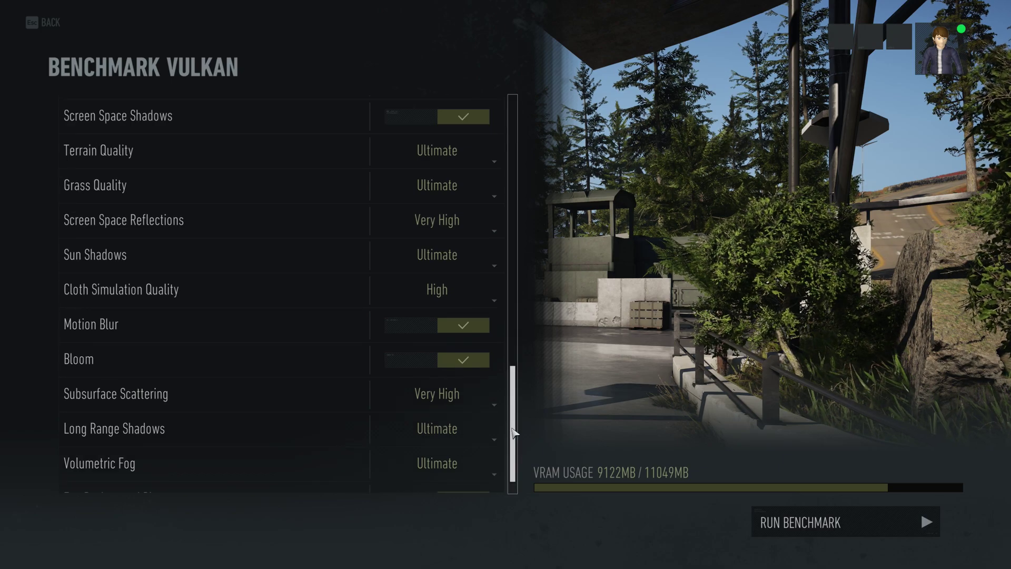
scroll(514, 411, up, 5)
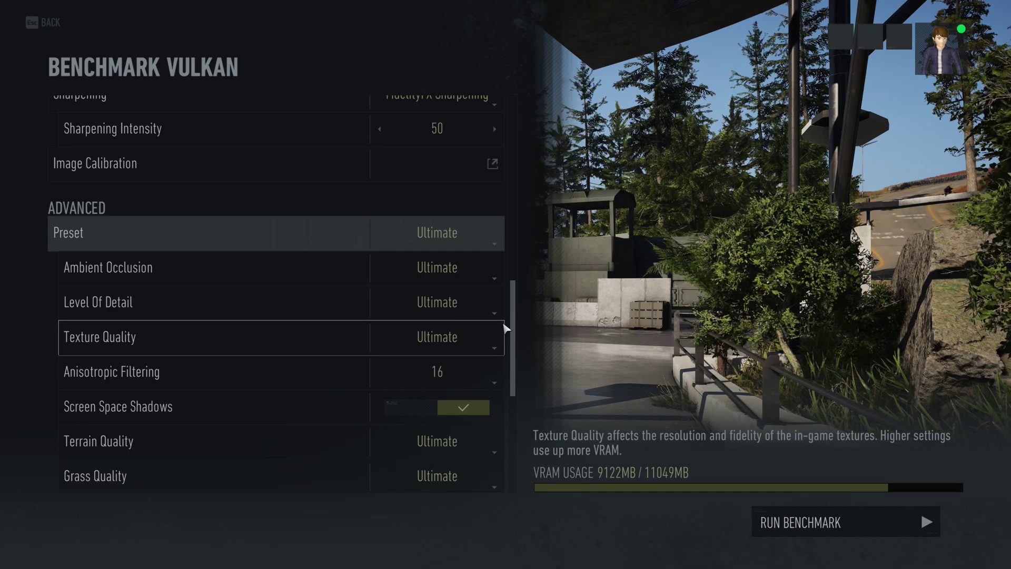
click(468, 245)
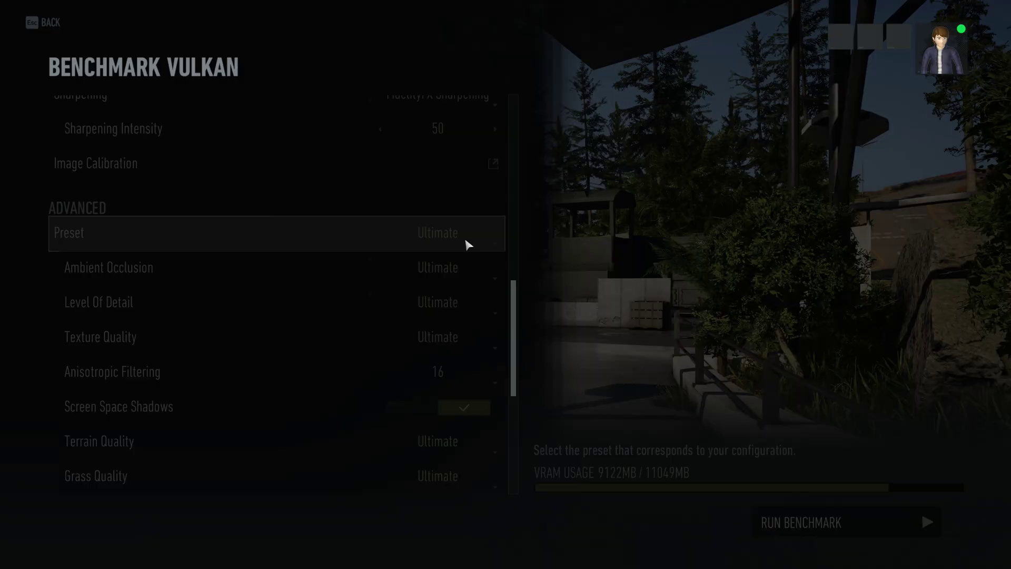
scroll(519, 401, down, 1)
scroll(497, 456, down, 1)
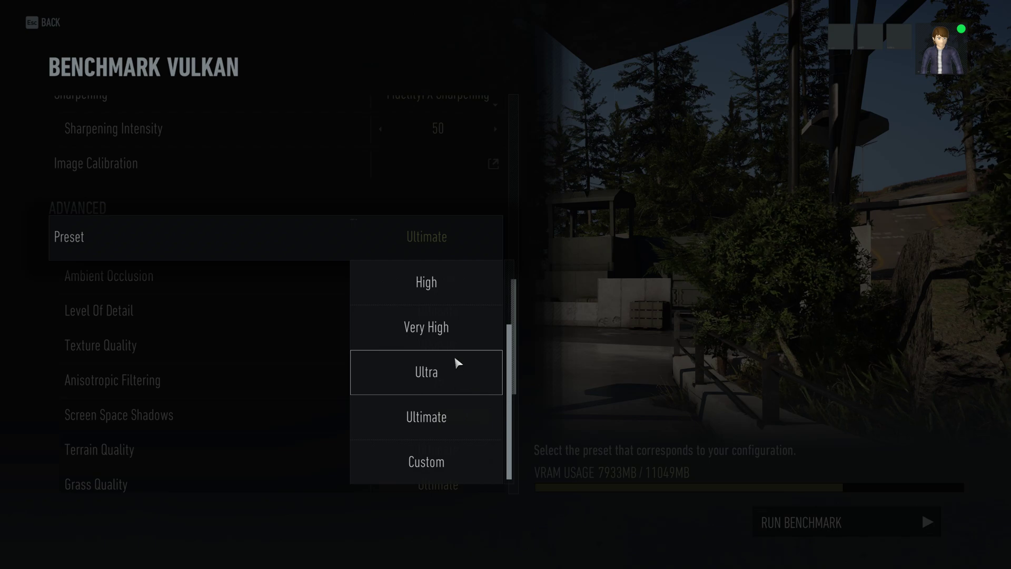
scroll(509, 321, up, 2)
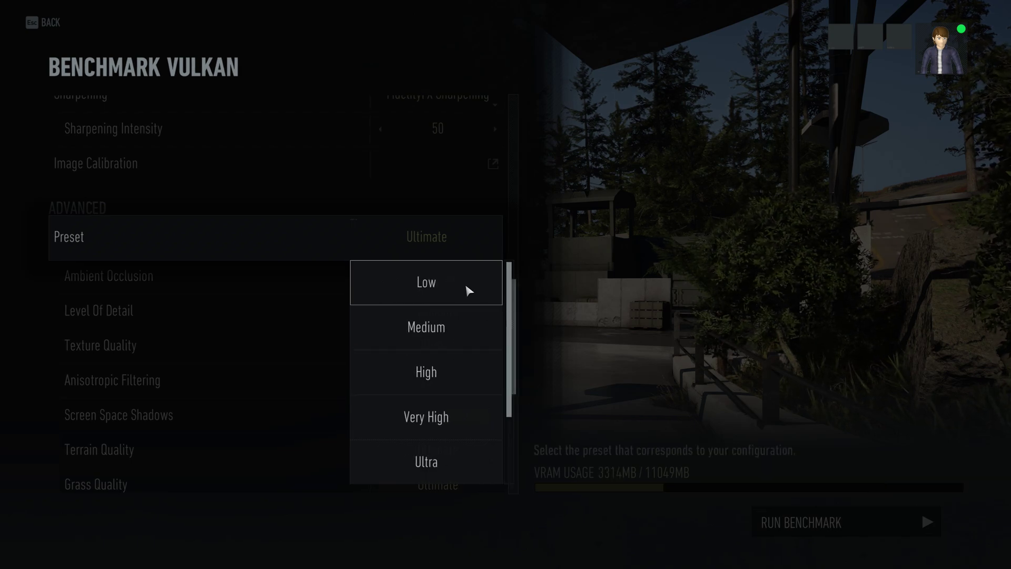
scroll(516, 352, down, 2)
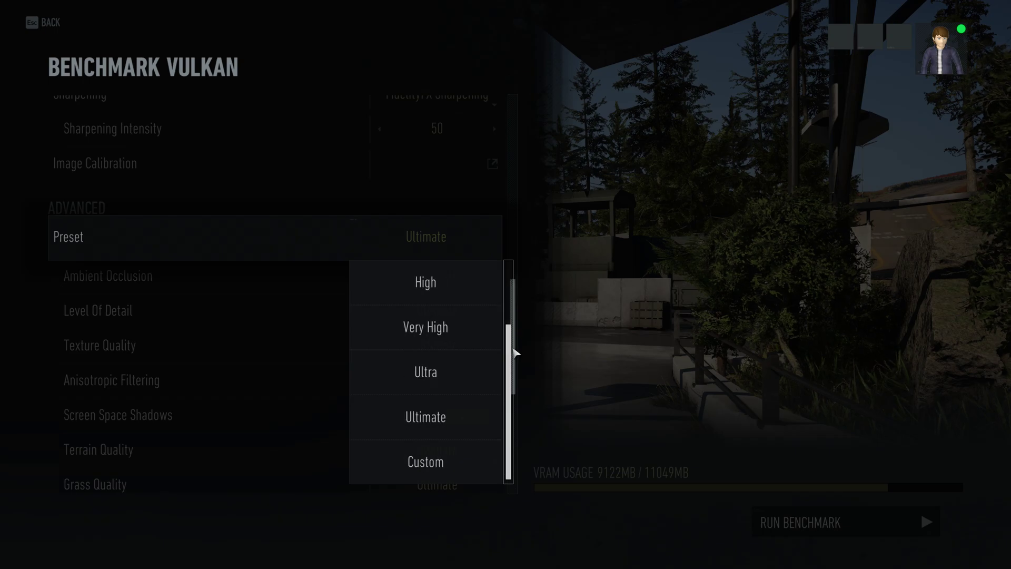
click(451, 419)
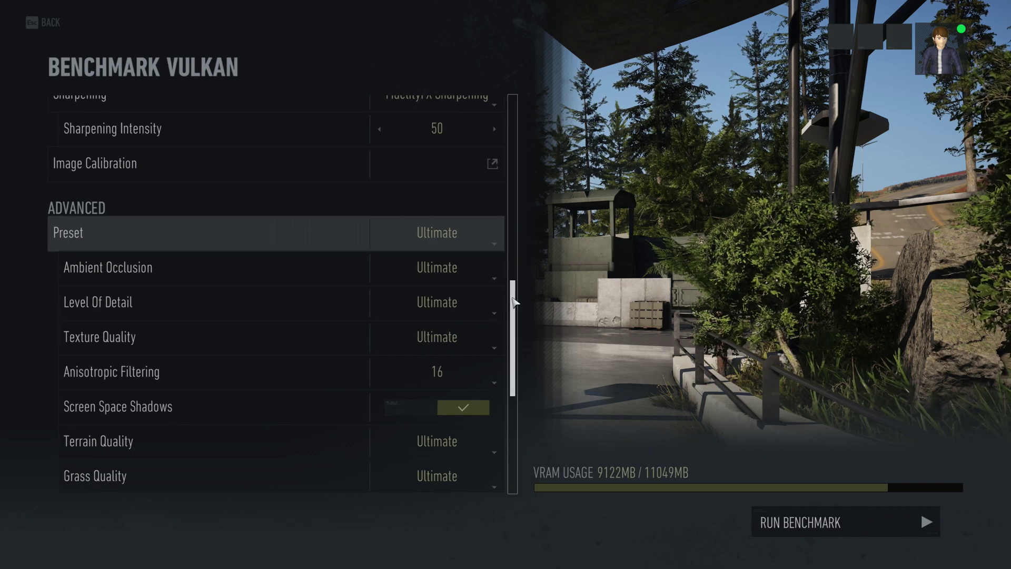
scroll(515, 300, down, 1)
scroll(517, 308, up, 3)
scroll(518, 322, down, 1)
drag(518, 332, 515, 395)
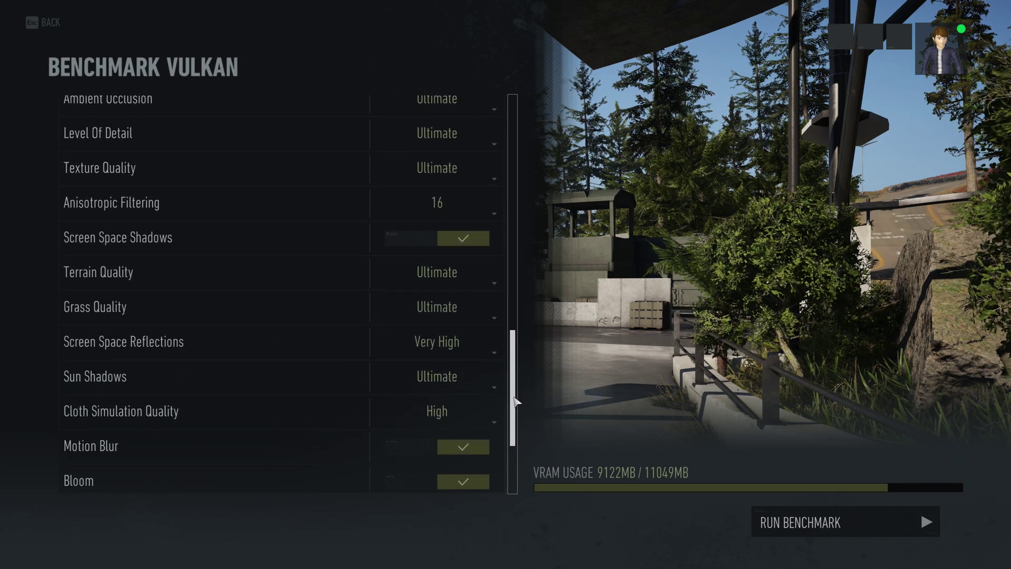
scroll(514, 369, down, 2)
scroll(512, 364, up, 4)
scroll(513, 363, up, 1)
scroll(512, 366, down, 2)
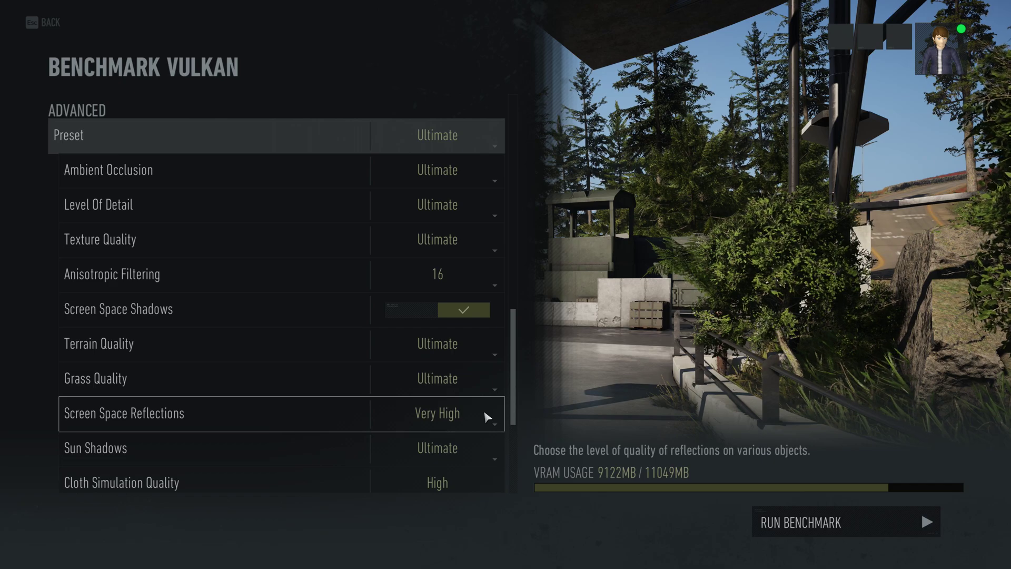
scroll(514, 414, down, 3)
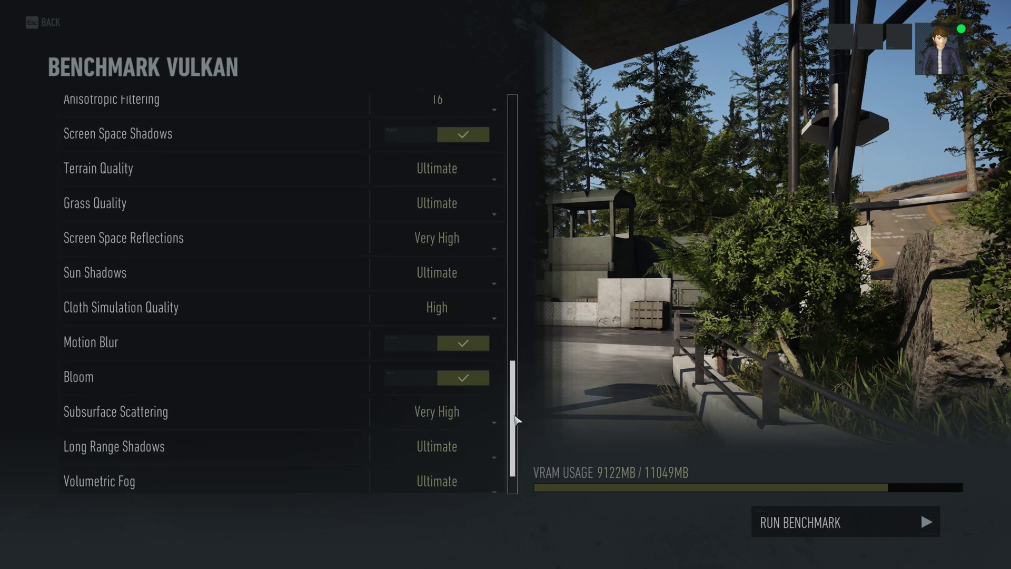
scroll(514, 422, down, 1)
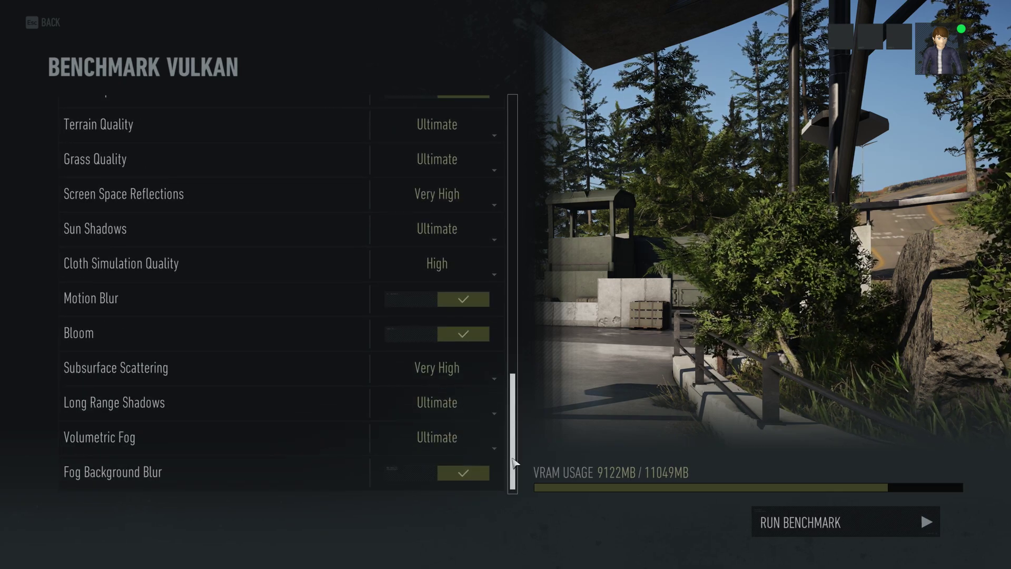
click(435, 200)
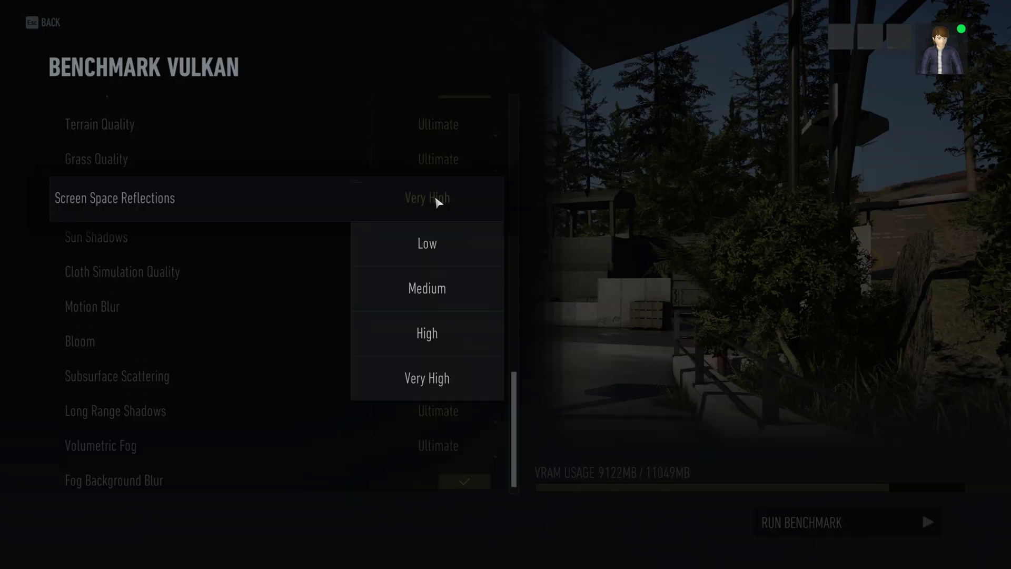
click(461, 388)
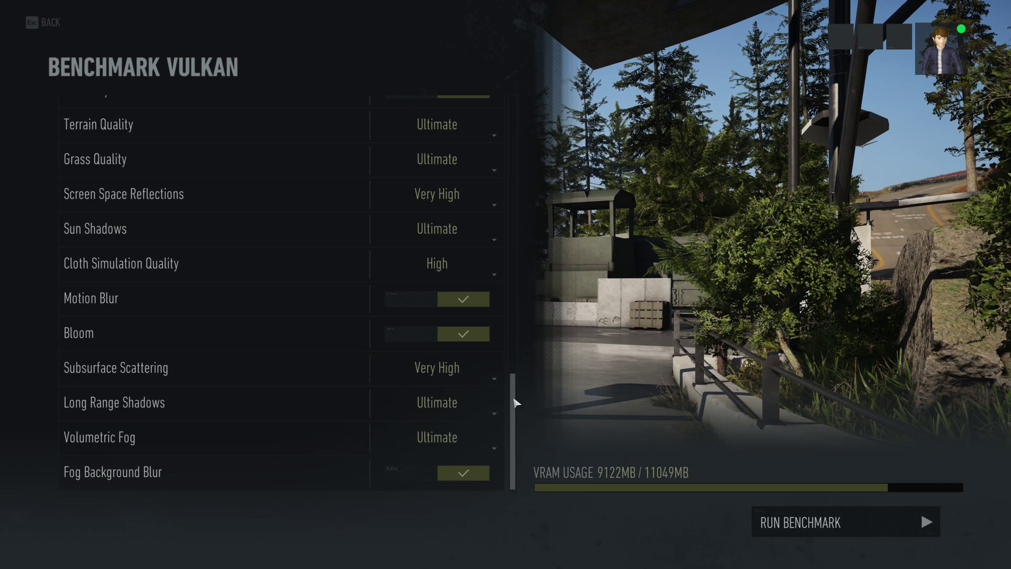
scroll(515, 408, up, 2)
scroll(515, 408, up, 4)
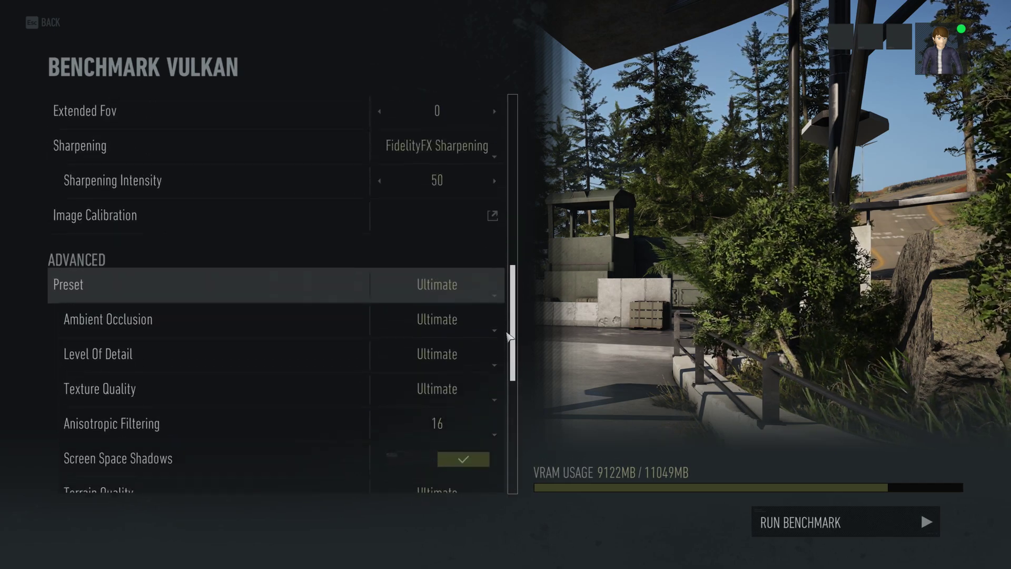
scroll(515, 408, down, 1)
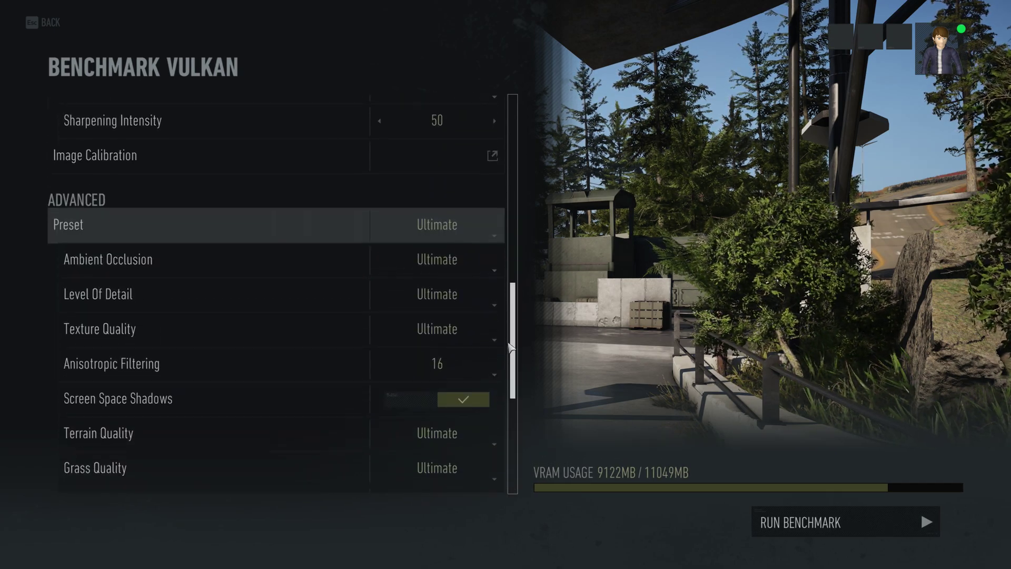
- Choose the High preset and review the advanced settings, now Anisotropic Filtering 4 and 6167MB VRAM
click(442, 225)
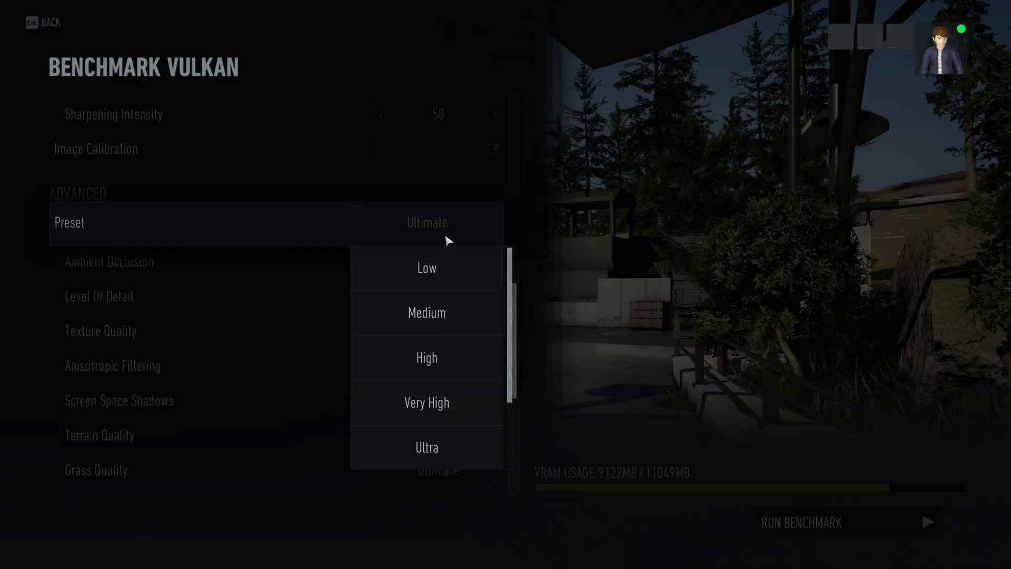
click(449, 358)
scroll(516, 315, down, 2)
scroll(516, 315, up, 4)
scroll(516, 315, down, 6)
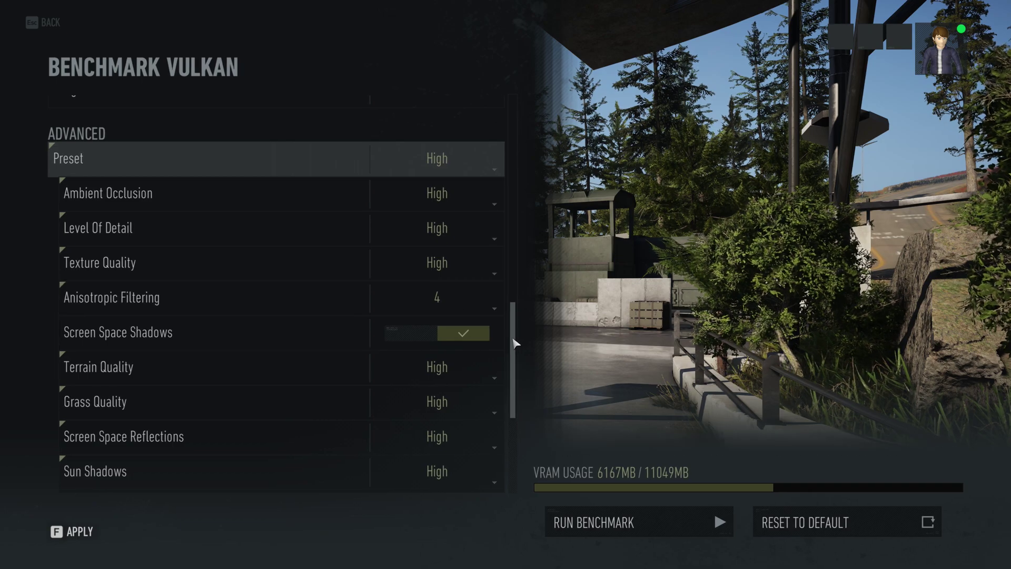
scroll(517, 343, down, 8)
scroll(522, 406, up, 2)
scroll(523, 441, down, 2)
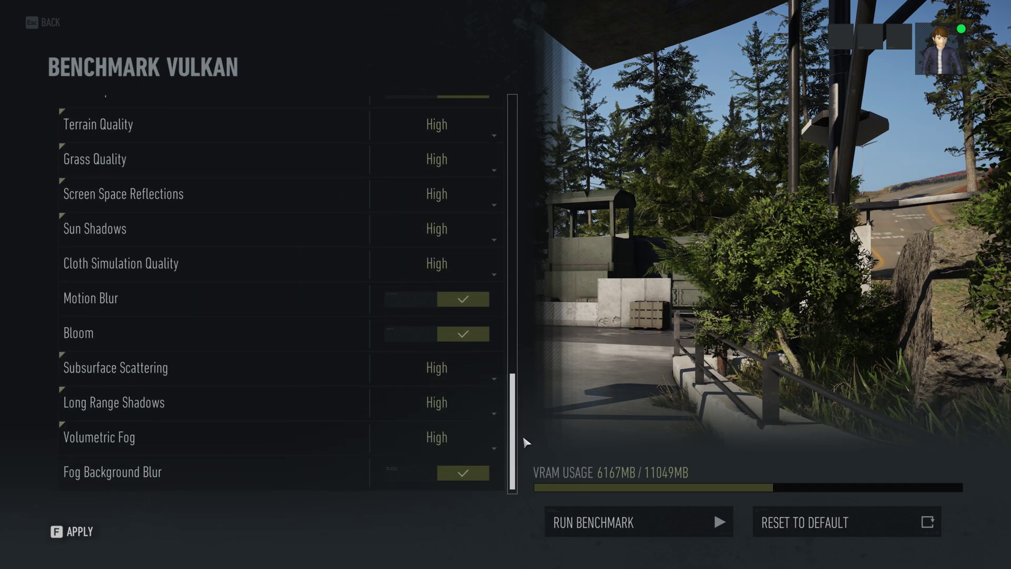
scroll(532, 368, up, 8)
- Switch the graphics preset to Low and scroll through the resulting settings
click(420, 199)
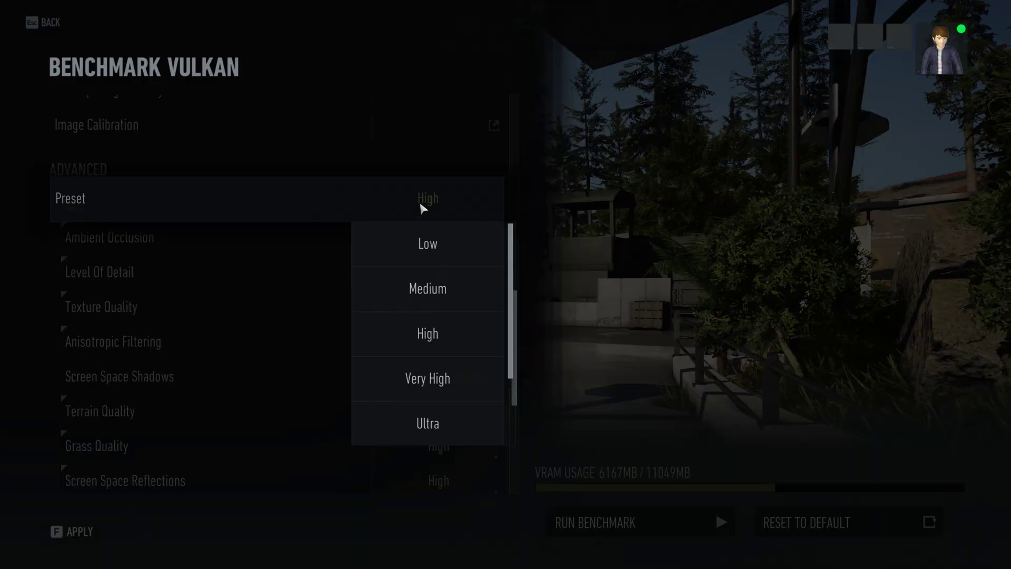
click(428, 244)
scroll(519, 337, down, 8)
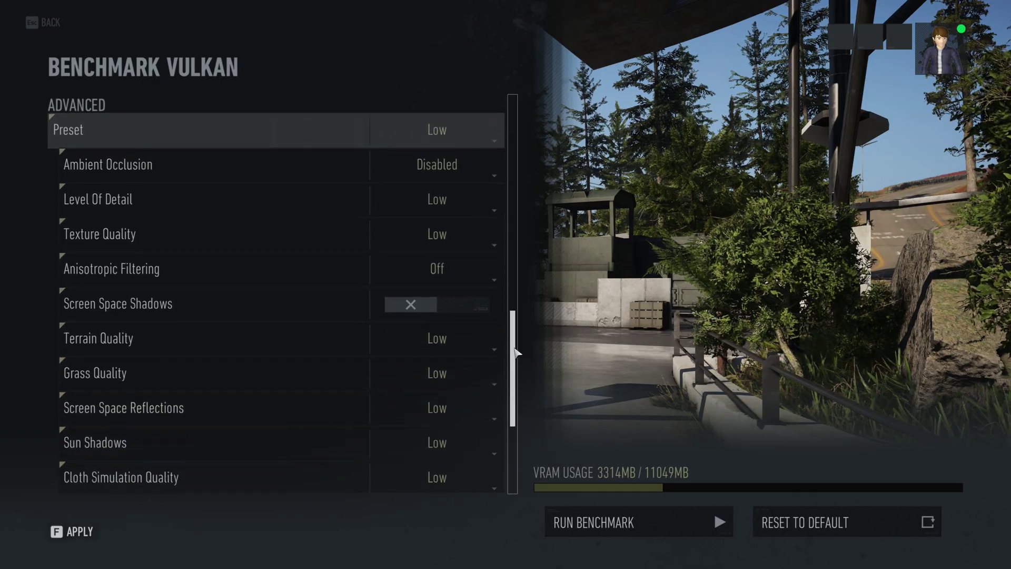
drag(514, 452, 517, 360)
- Set the preset back to Ultimate, restoring Anisotropic Filtering 16 and 9122MB VRAM
click(428, 179)
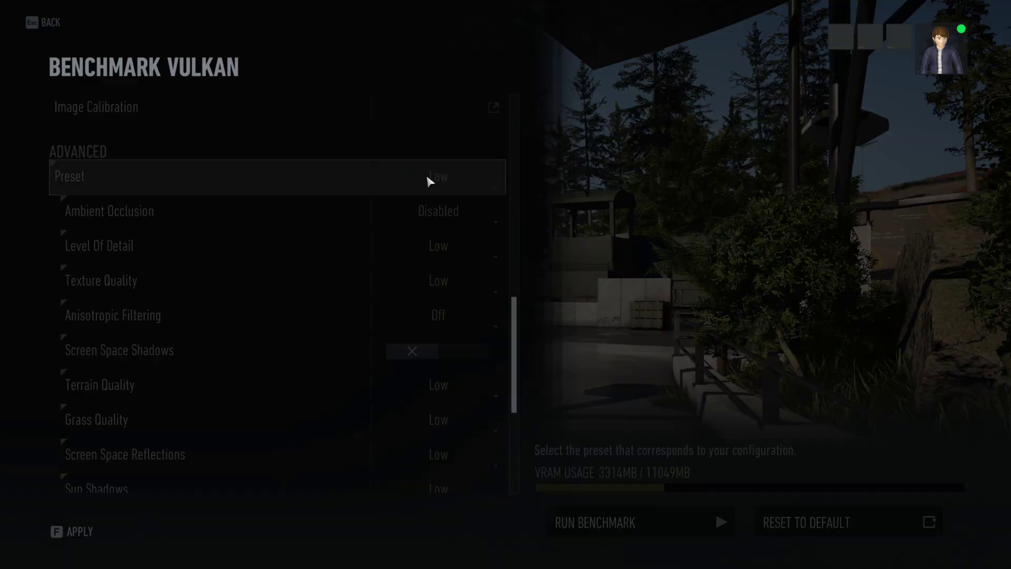
scroll(439, 388, down, 2)
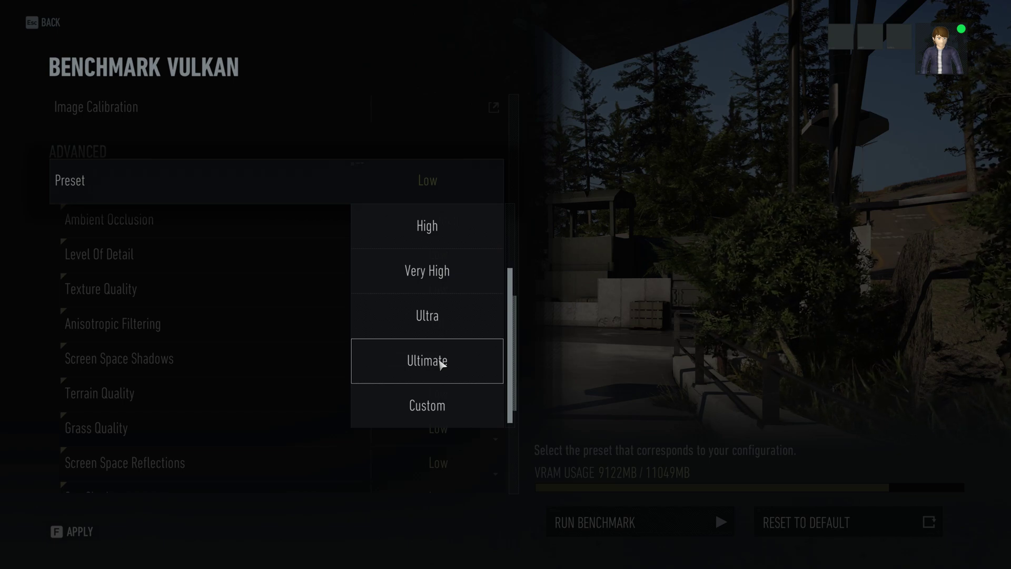
click(441, 364)
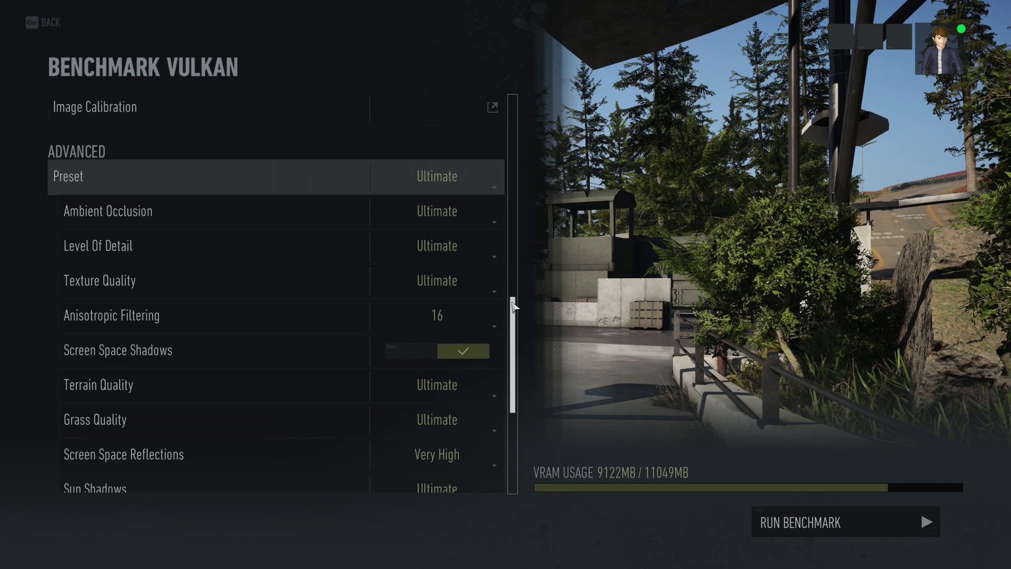
- Select the Medium preset, giving Anisotropic Filtering 2 and VRAM usage 4456MB/11049MB
scroll(514, 321, down, 1)
scroll(514, 319, up, 4)
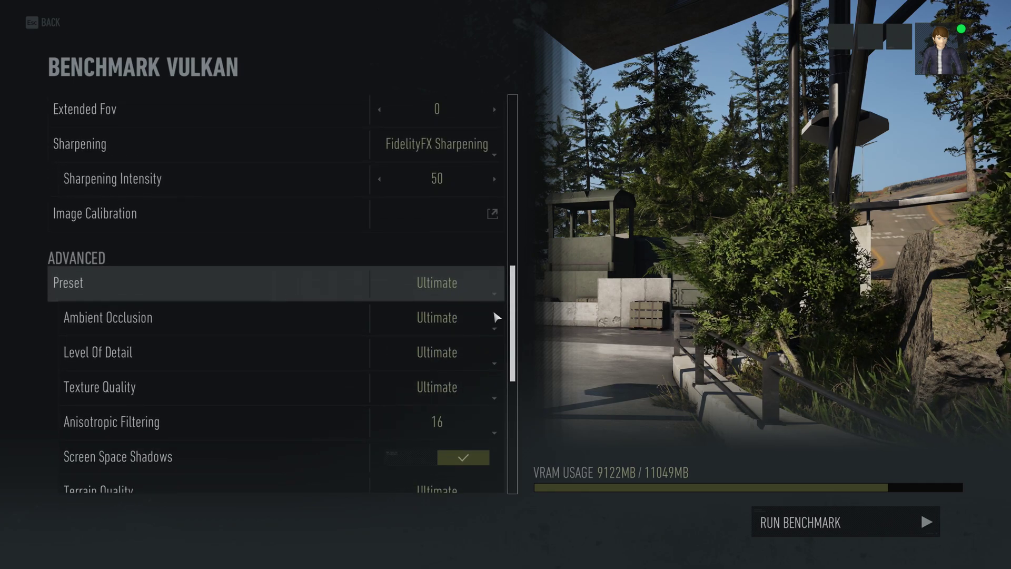
click(457, 292)
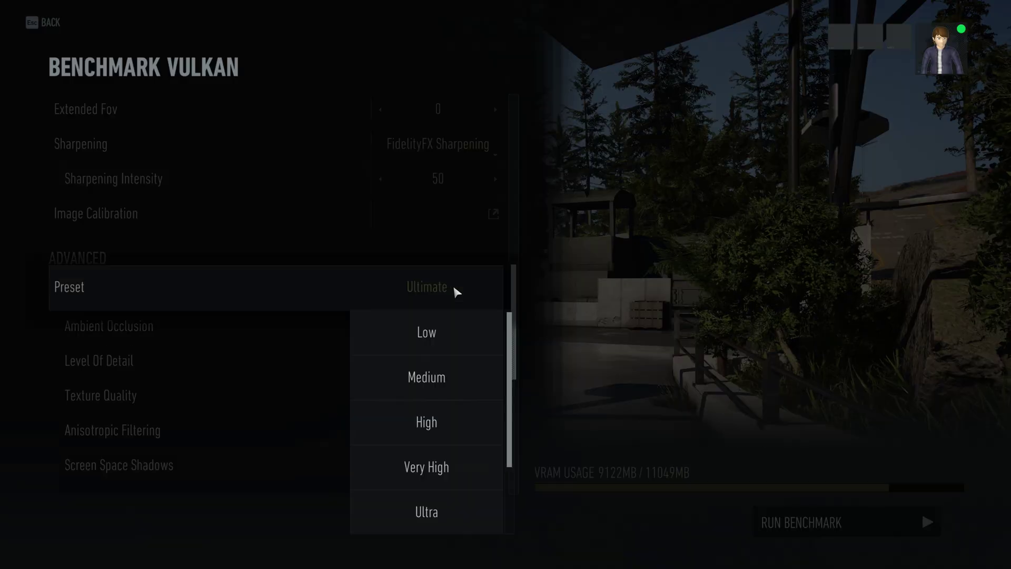
click(445, 387)
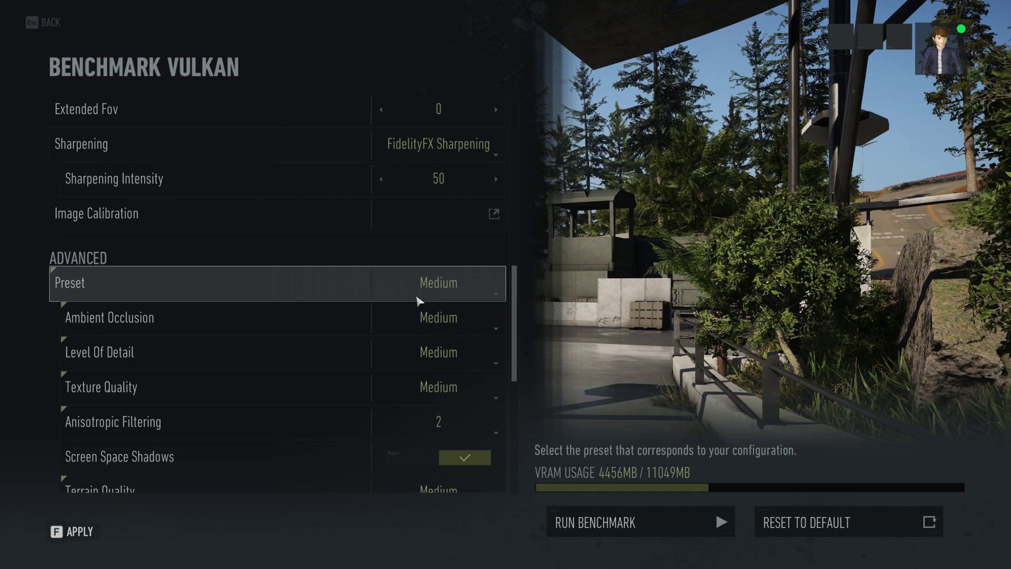
- Pick Ultimate from the Preset list and review the settings, Anisotropic Filtering 16, 9122MB VRAM
click(442, 279)
scroll(450, 382, down, 2)
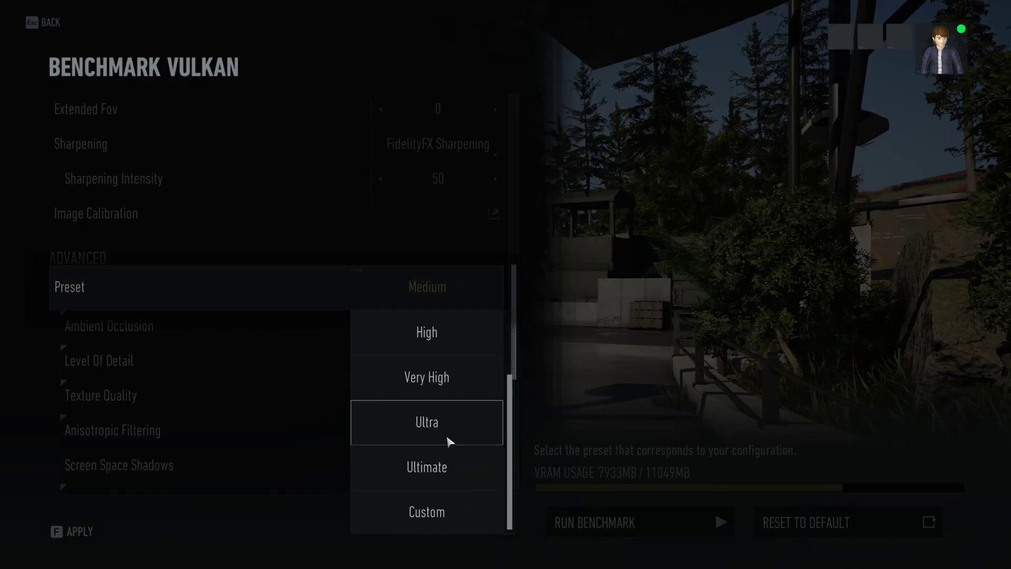
click(448, 466)
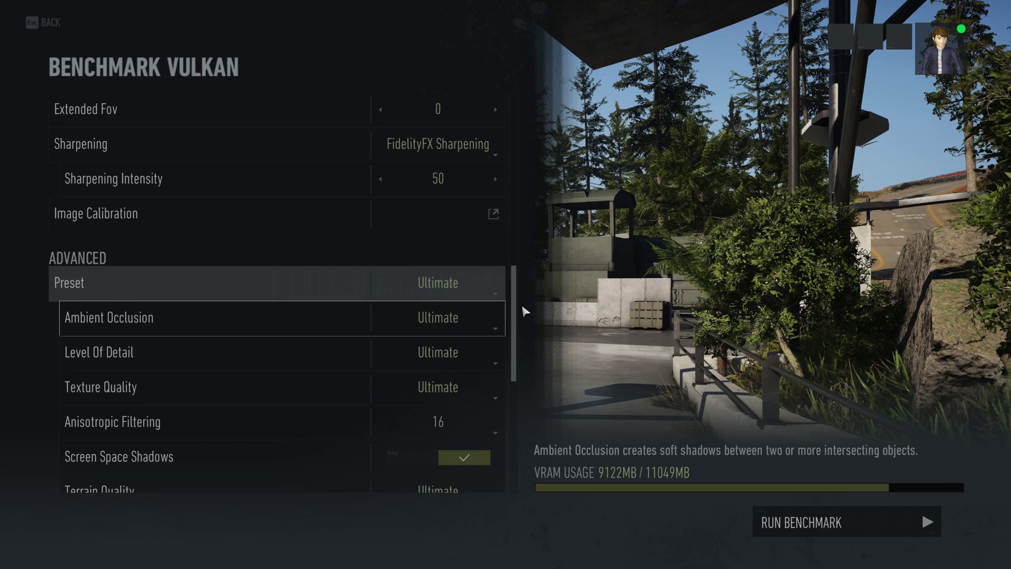
scroll(516, 310, up, 2)
mouse_move(516, 310)
mouse_down()
mouse_move(525, 418)
mouse_move(513, 322)
mouse_up()
scroll(513, 322, down, 1)
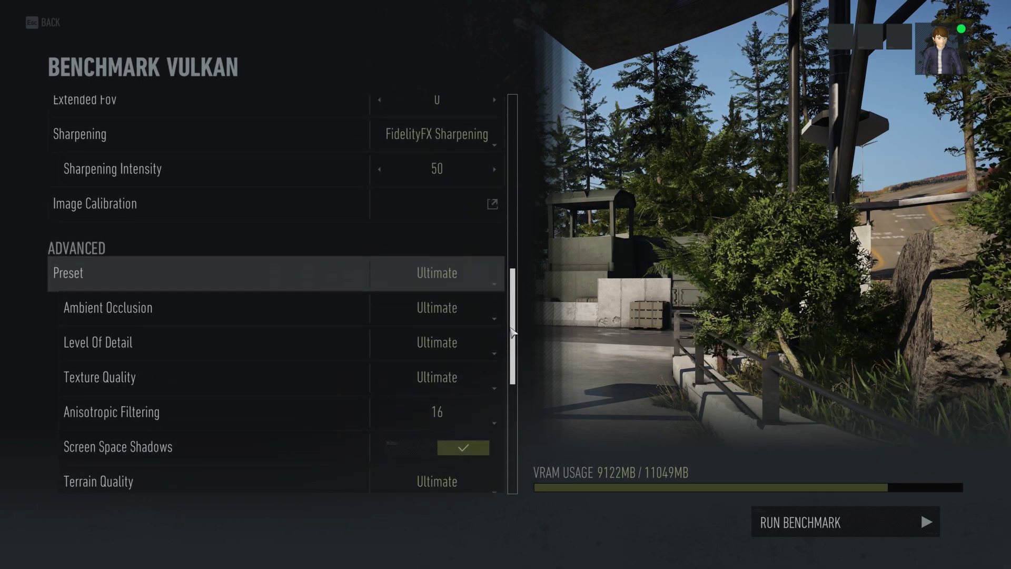